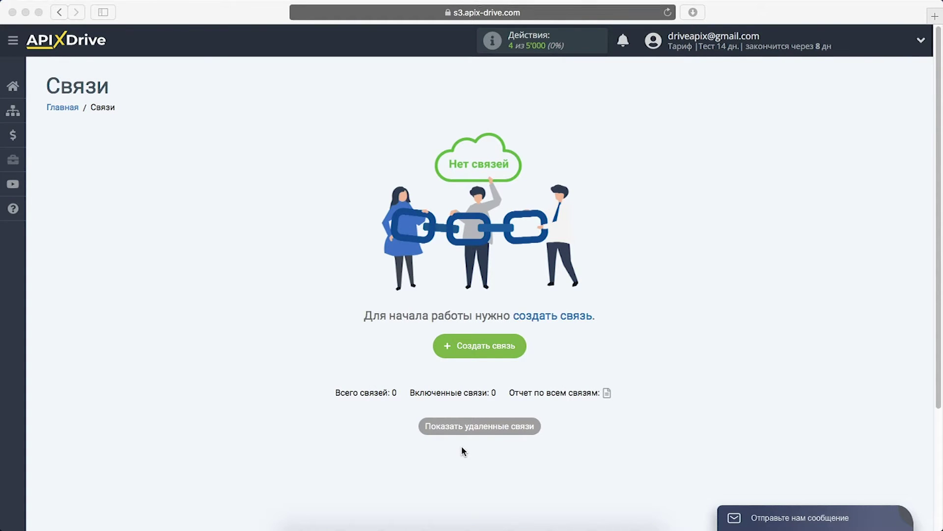
# Start a new connection with Google Contacts as the data source.
pyautogui.click(444, 344)
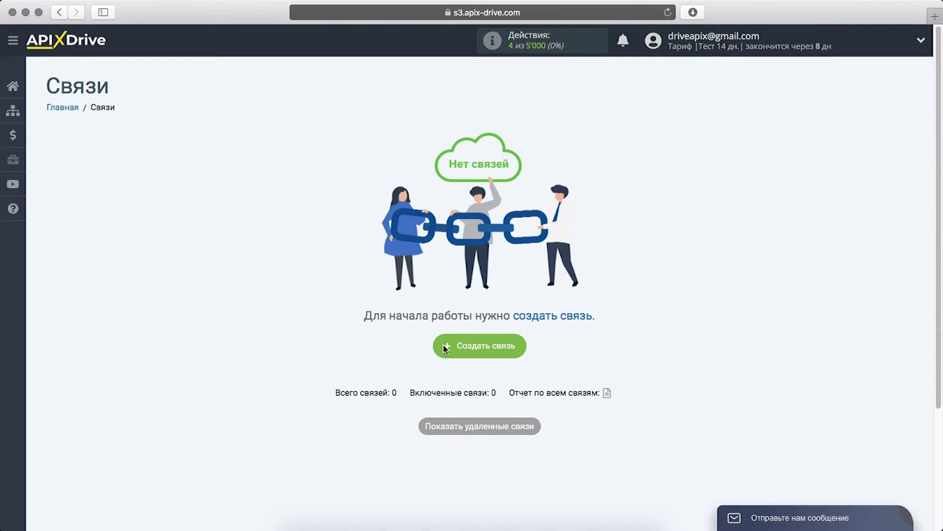
pyautogui.click(444, 345)
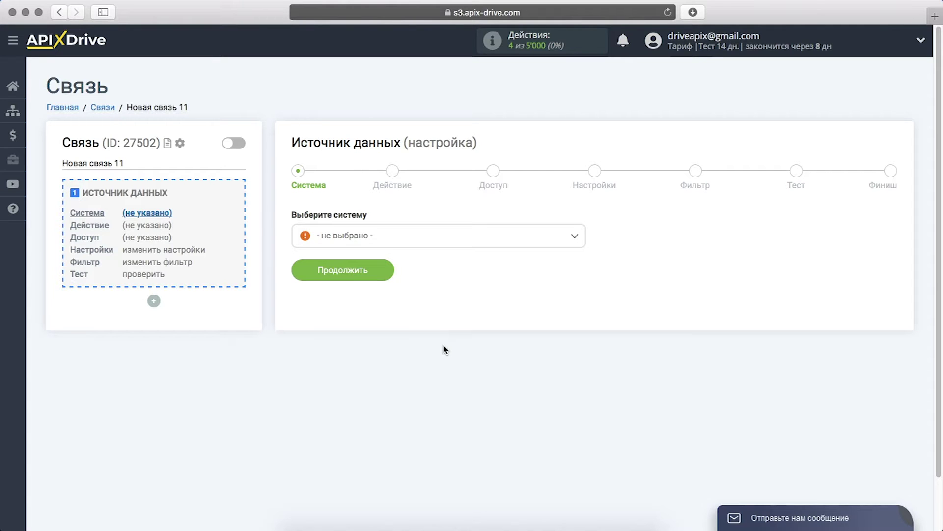
pyautogui.click(537, 235)
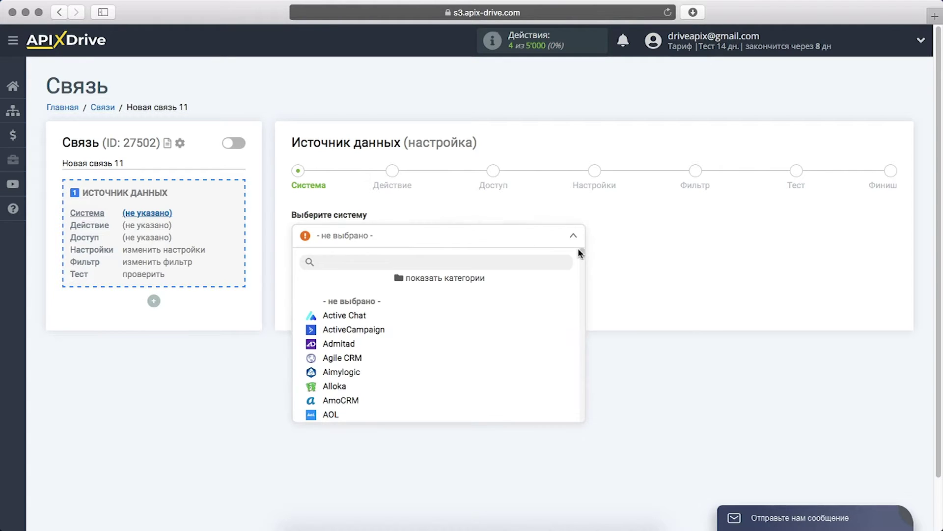
pyautogui.moveTo(582, 252); pyautogui.dragTo(584, 297)
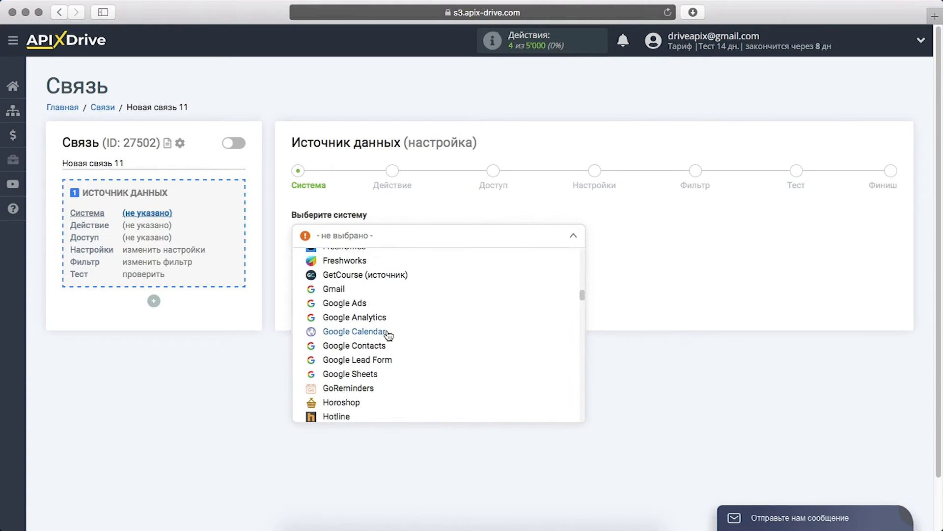
pyautogui.click(382, 350)
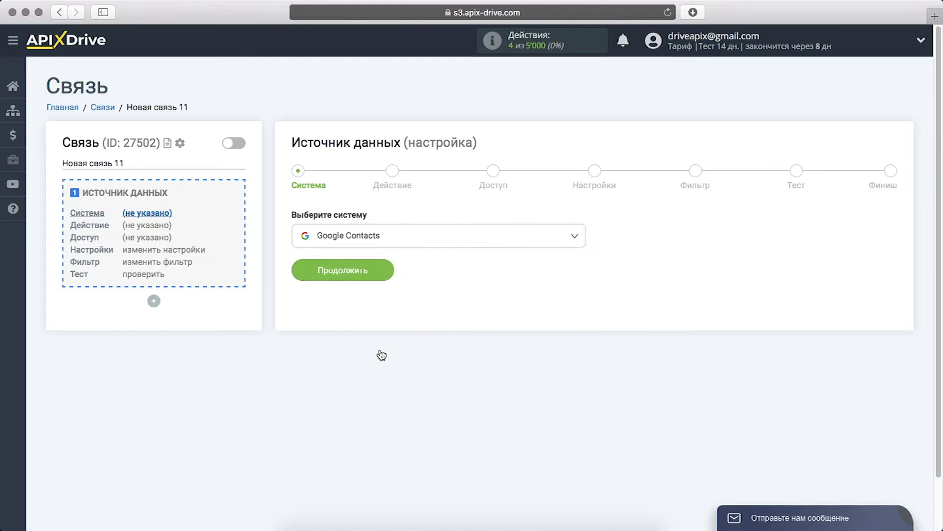
pyautogui.click(303, 272)
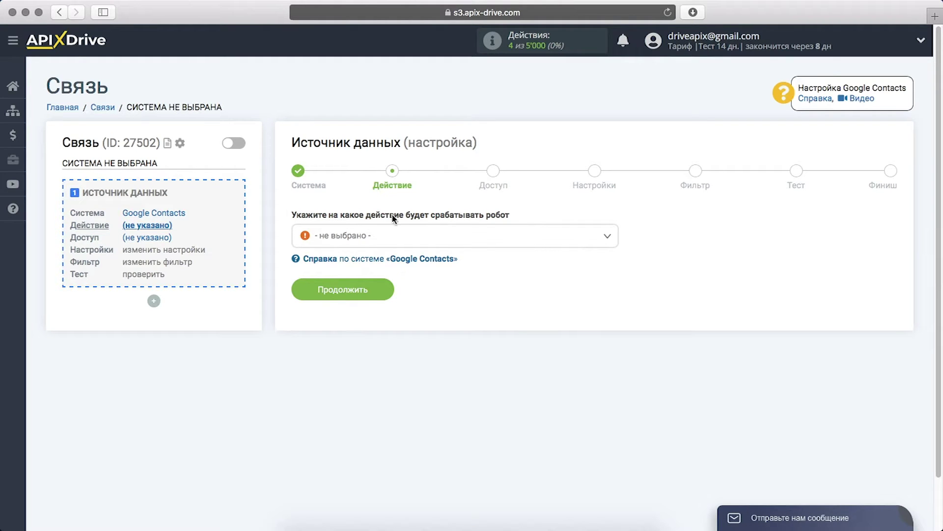
# Set the source action to Загрузить контакты (новые и измененные).
pyautogui.click(400, 236)
pyautogui.click(393, 301)
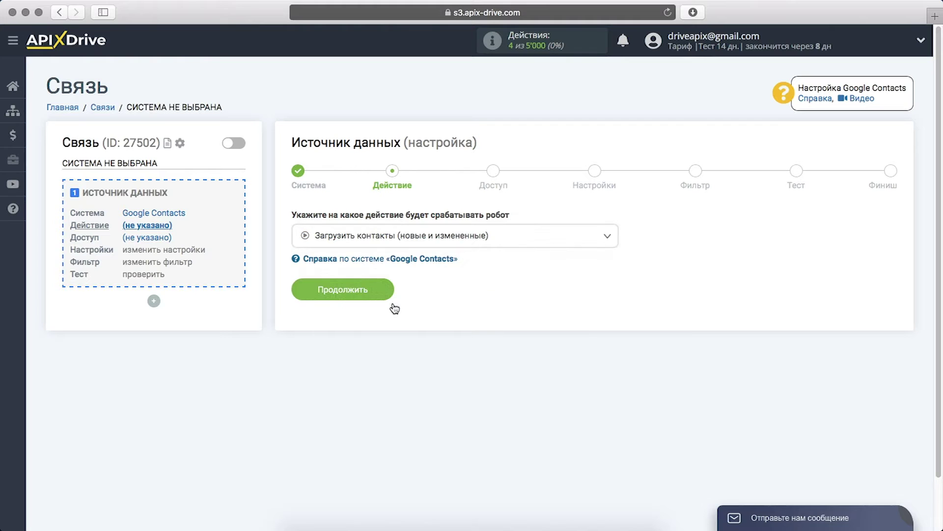
pyautogui.click(315, 298)
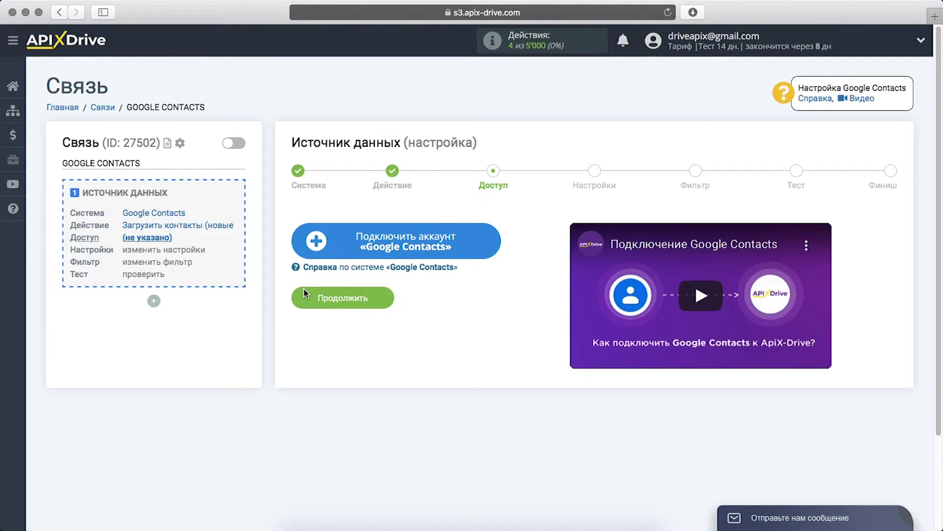
# Sign in with the Google account's e-mail and password, then grant ApiX-Drive access.
pyautogui.click(300, 242)
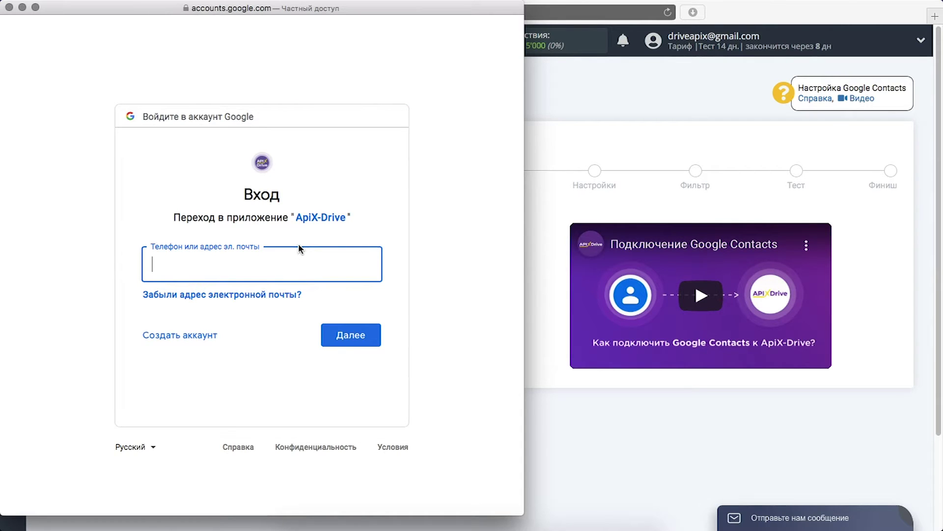
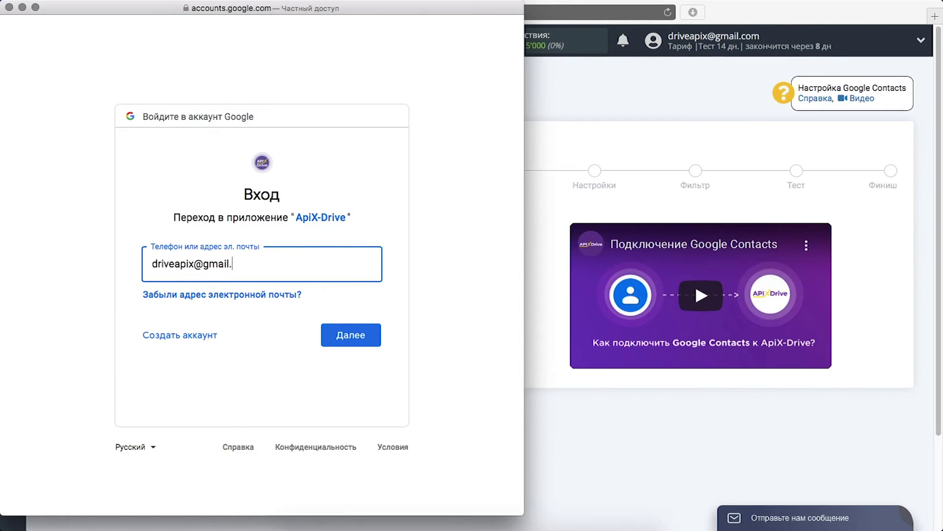
pyautogui.press('Return')
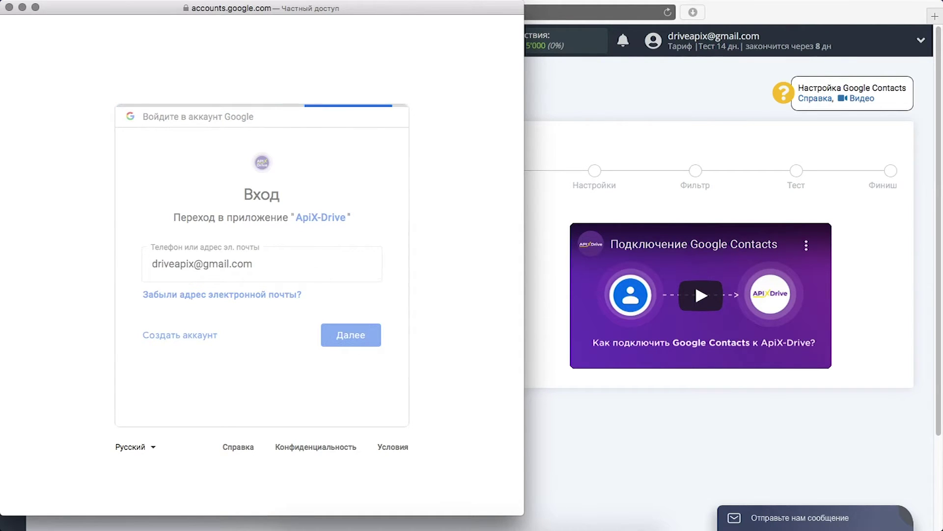
pyautogui.write('••••••••')
pyautogui.press('Return')
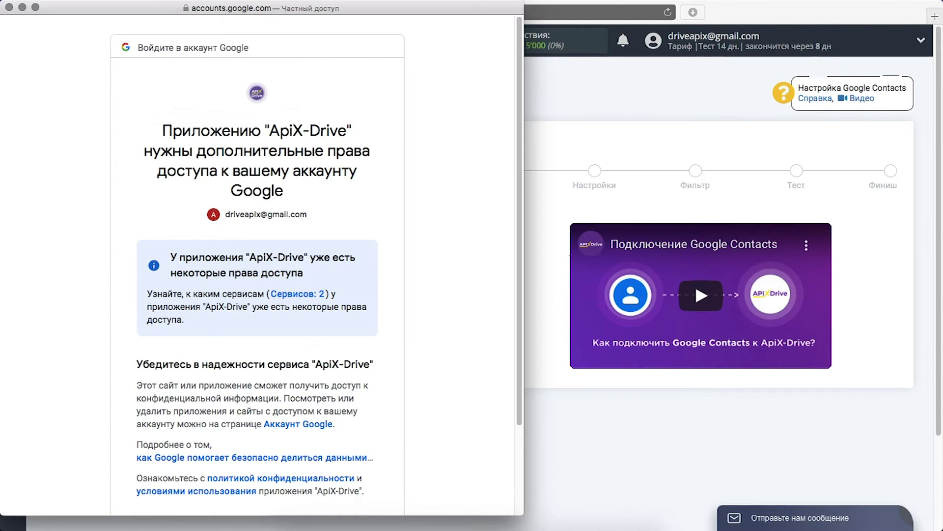
pyautogui.scroll(-5, 315, 344)
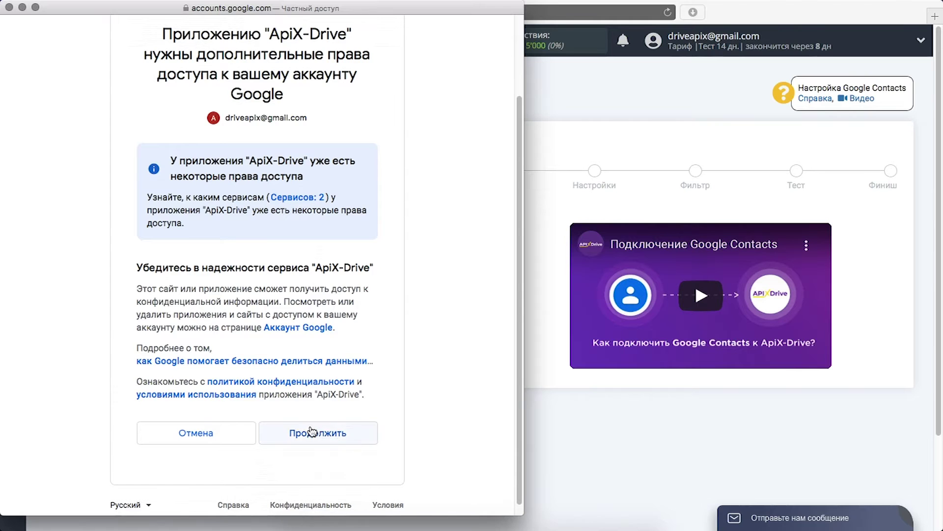
pyautogui.click(312, 432)
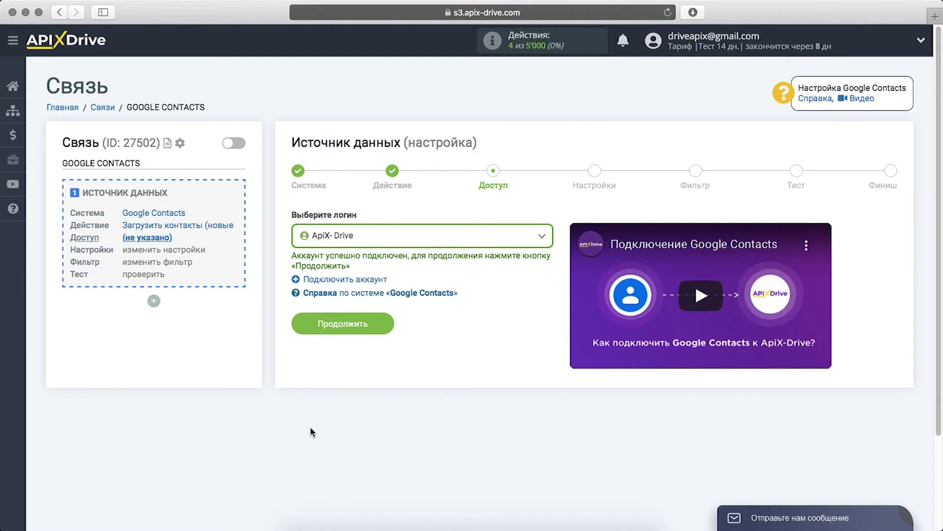
# Select the connected ApiX- Drive Google login for the source.
pyautogui.click(527, 235)
pyautogui.click(353, 317)
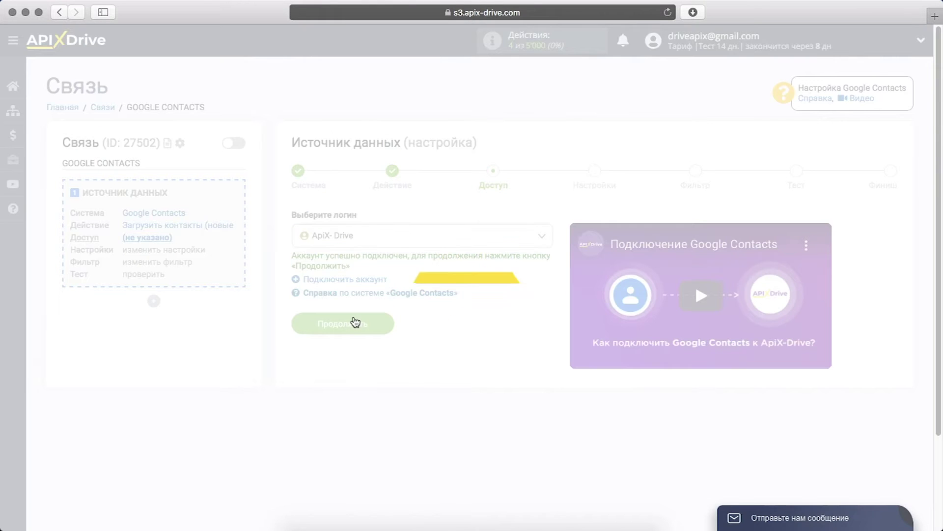
pyautogui.click(301, 321)
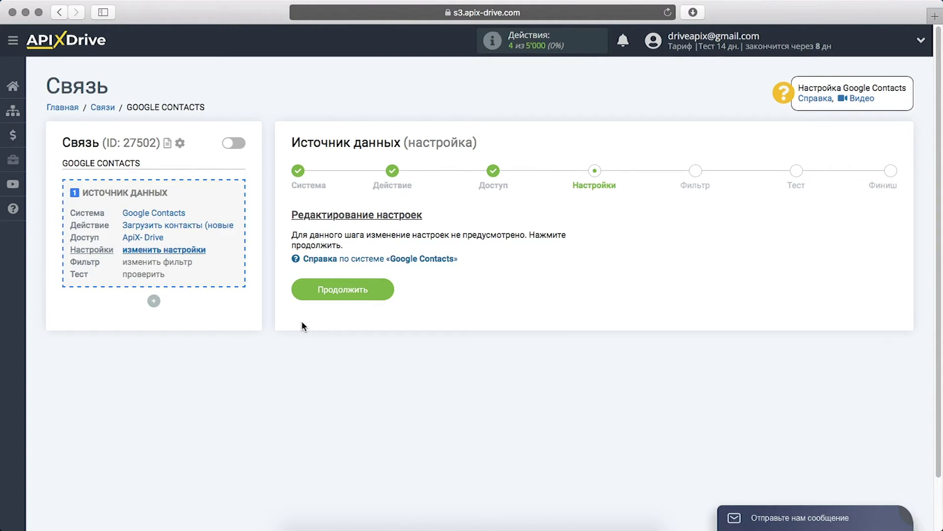
# Skip the settings and filter steps and accept the sample contact test data.
pyautogui.click(301, 296)
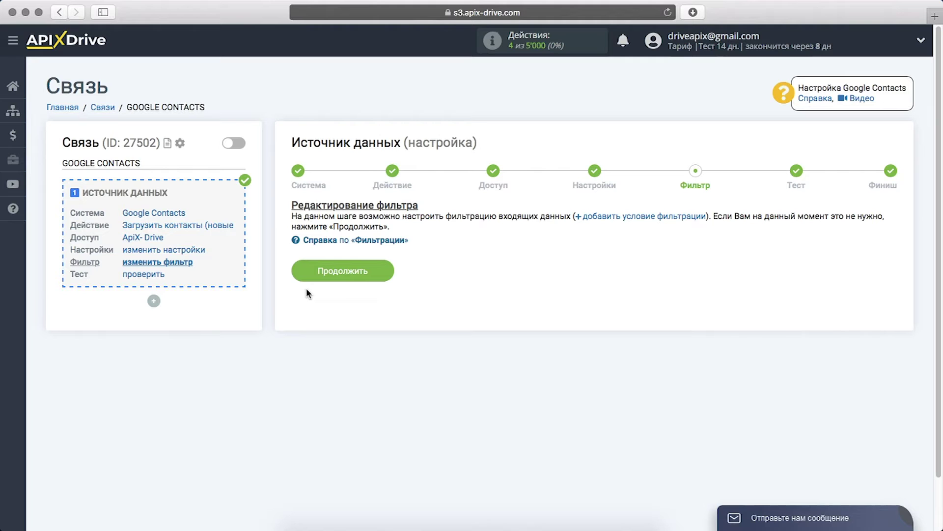
pyautogui.click(302, 273)
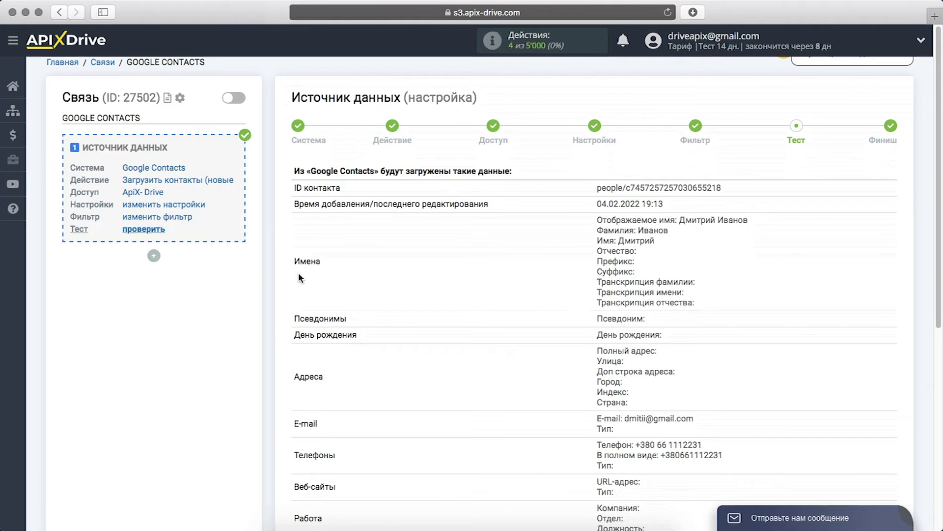
pyautogui.scroll(-10, 299, 274)
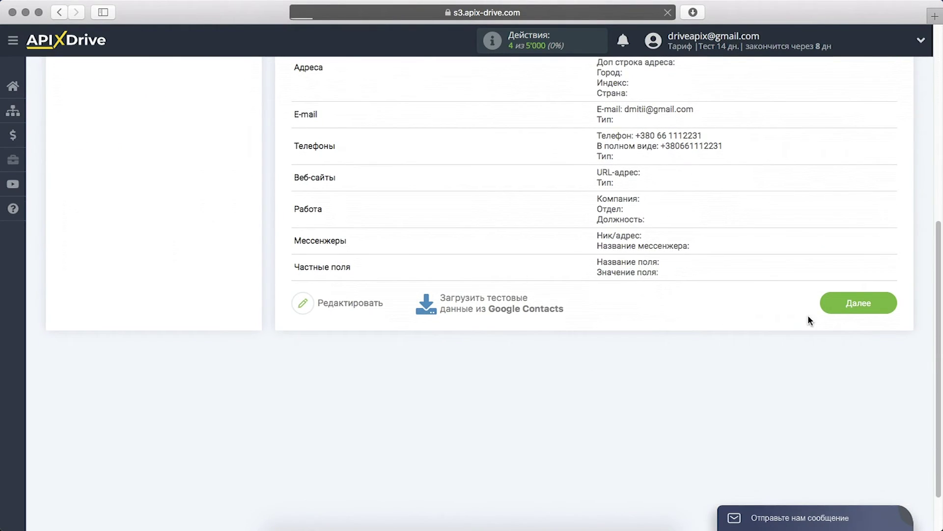
pyautogui.click(837, 309)
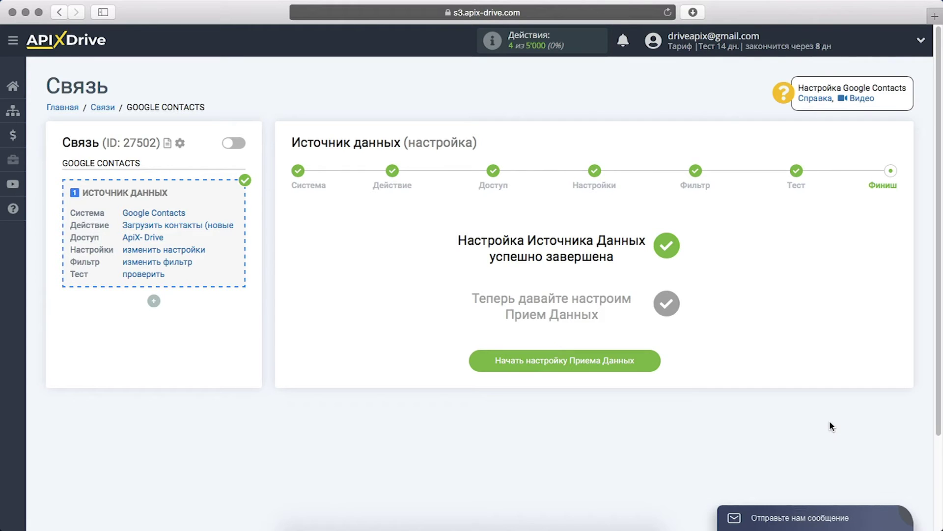
# Choose Телеграм as the receiving system for the connection.
pyautogui.click(474, 361)
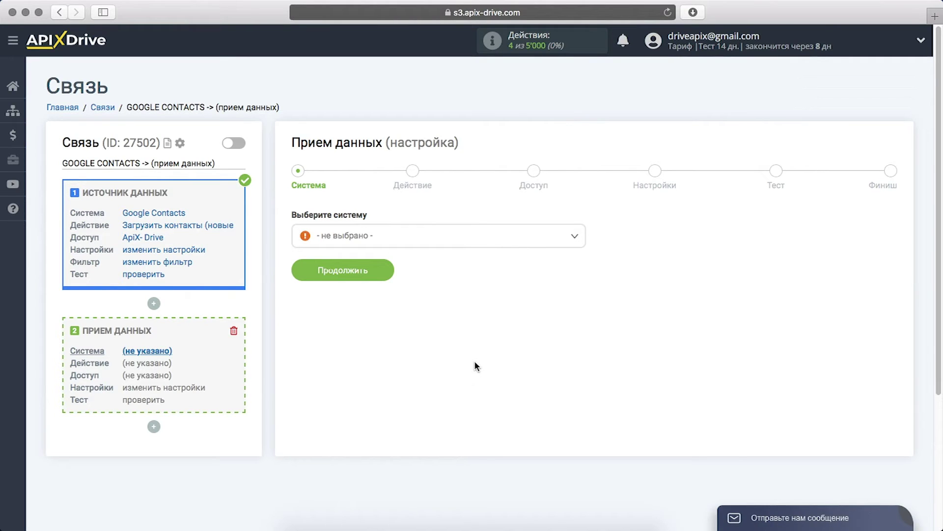
pyautogui.click(554, 237)
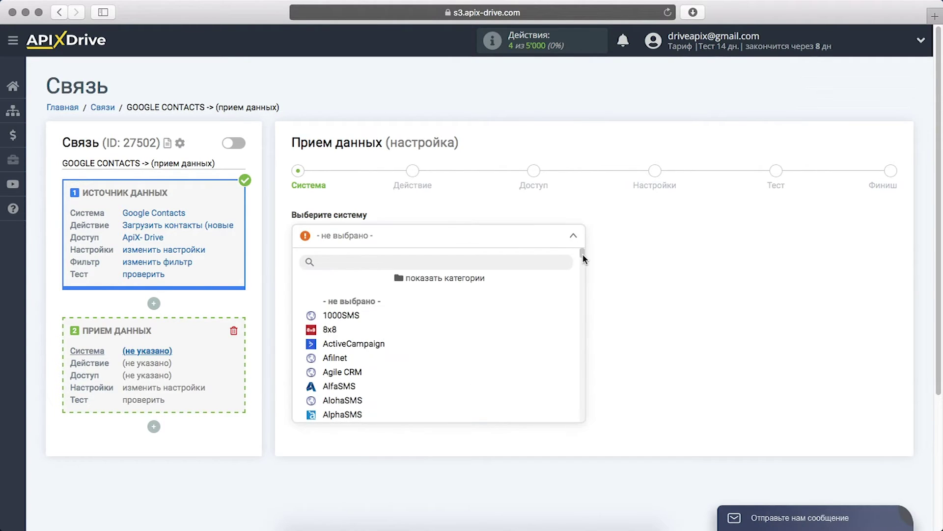
pyautogui.moveTo(582, 254); pyautogui.dragTo(590, 423)
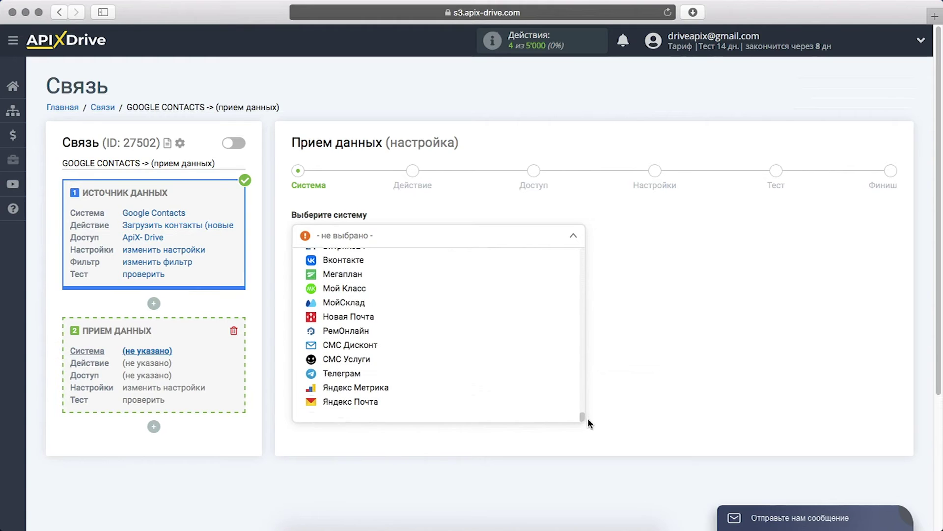
pyautogui.click(389, 373)
pyautogui.click(313, 273)
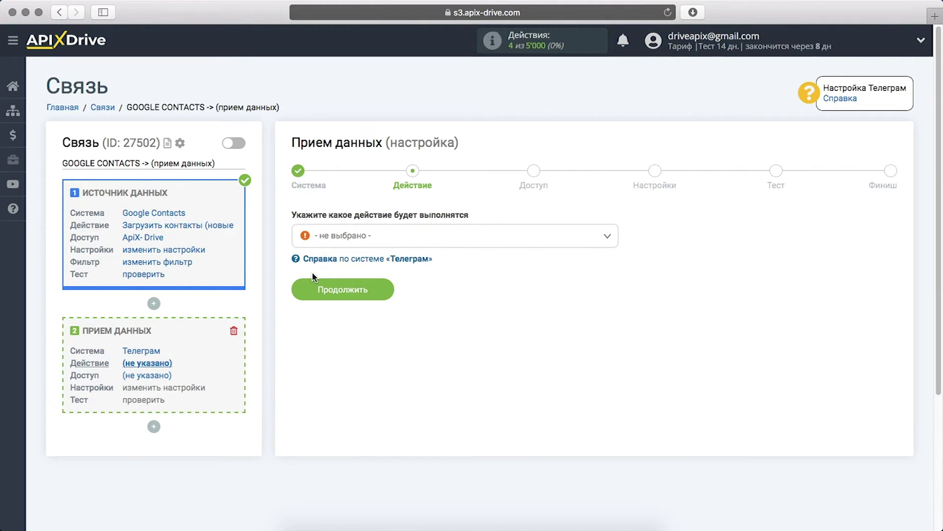
# Set the Telegram action to Отправить сообщение and begin connecting a Telegram account.
pyautogui.click(333, 237)
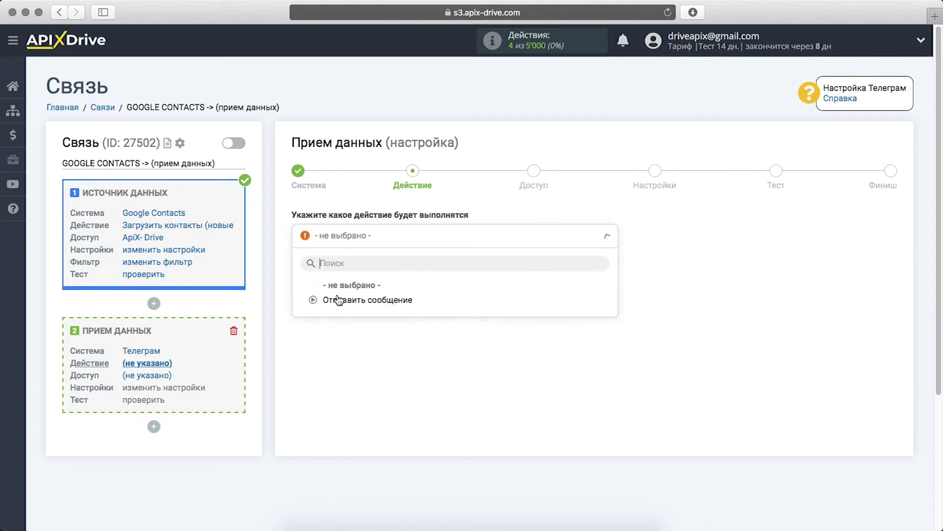
pyautogui.click(338, 300)
pyautogui.click(309, 292)
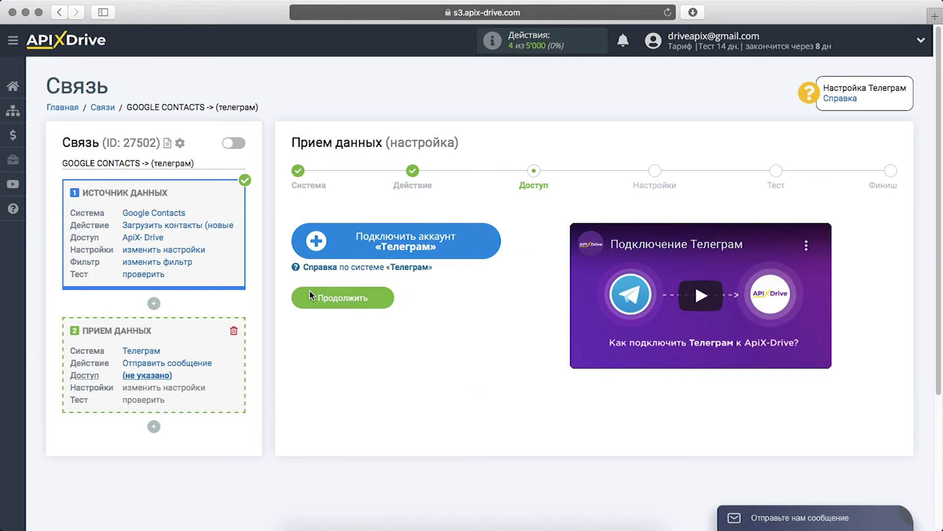
pyautogui.click(302, 250)
pyautogui.click(426, 288)
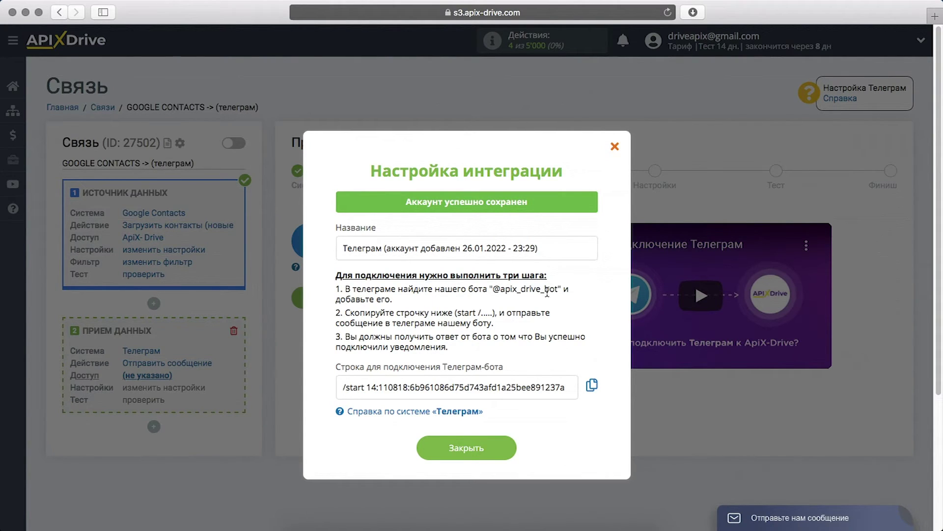
pyautogui.moveTo(559, 288); pyautogui.dragTo(495, 288)
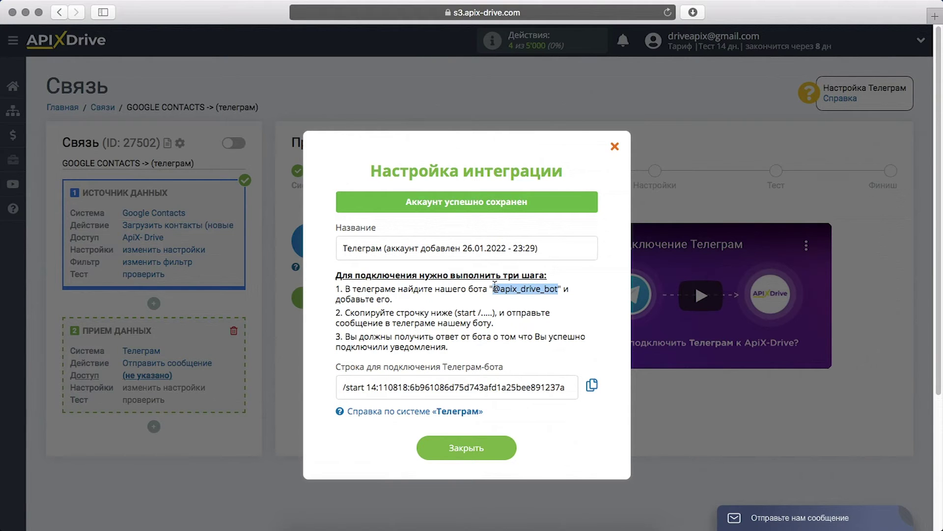
pyautogui.rightClick(497, 286)
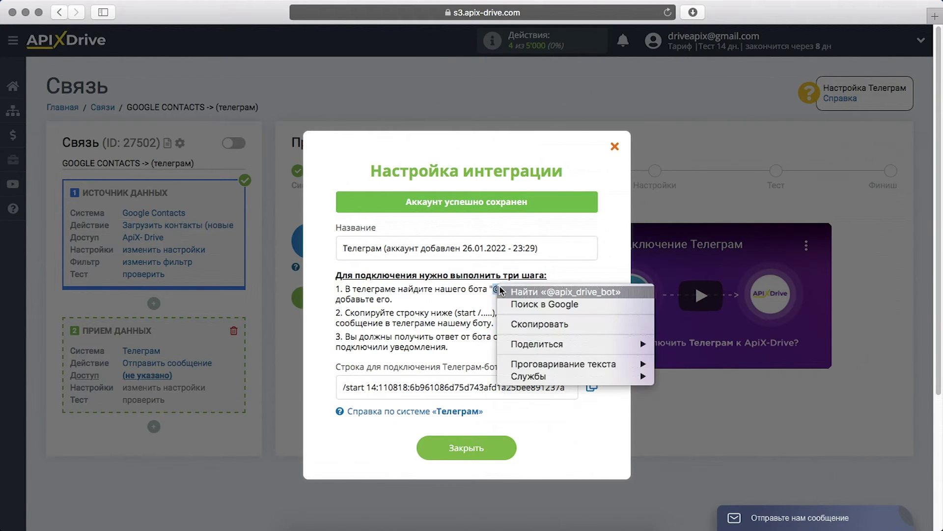
pyautogui.click(511, 322)
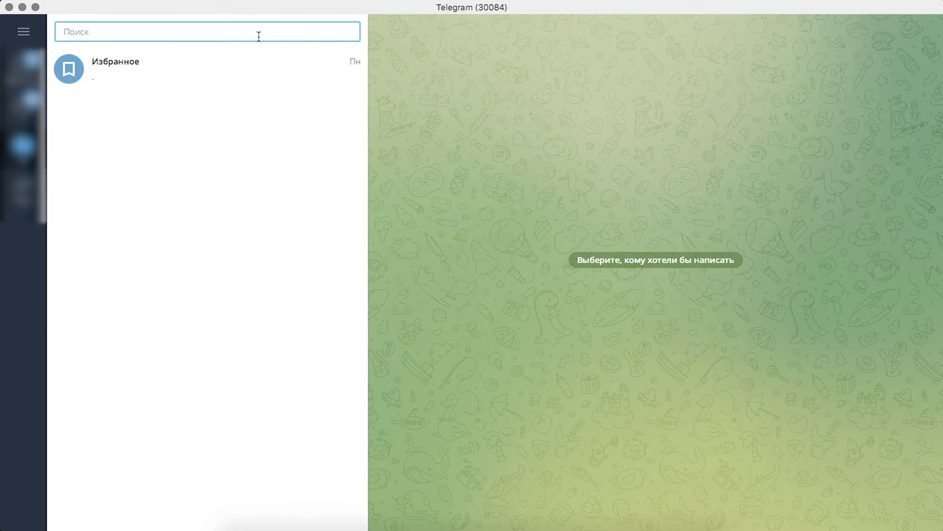
# Find and start the ApiX-Drive Уведомления bot, then select the /start connection string.
pyautogui.rightClick(258, 36)
pyautogui.click(278, 145)
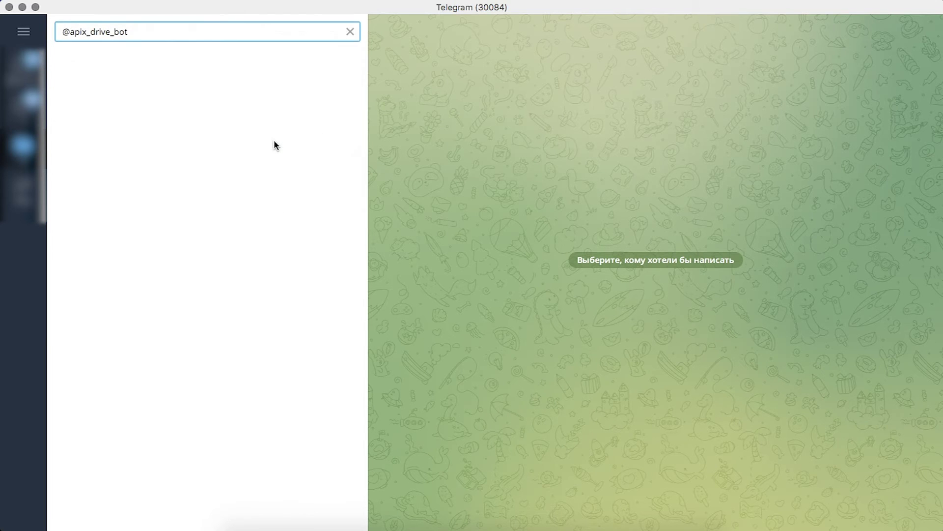
pyautogui.click(237, 75)
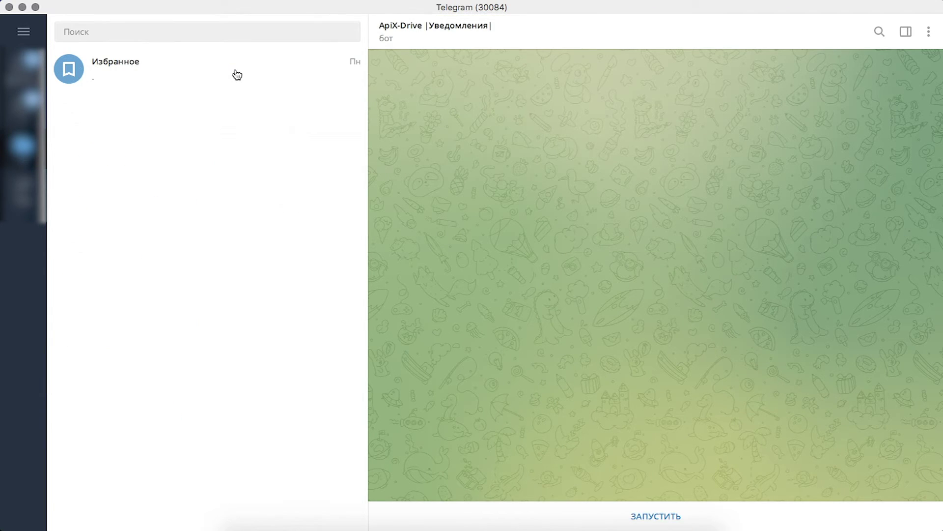
pyautogui.click(636, 511)
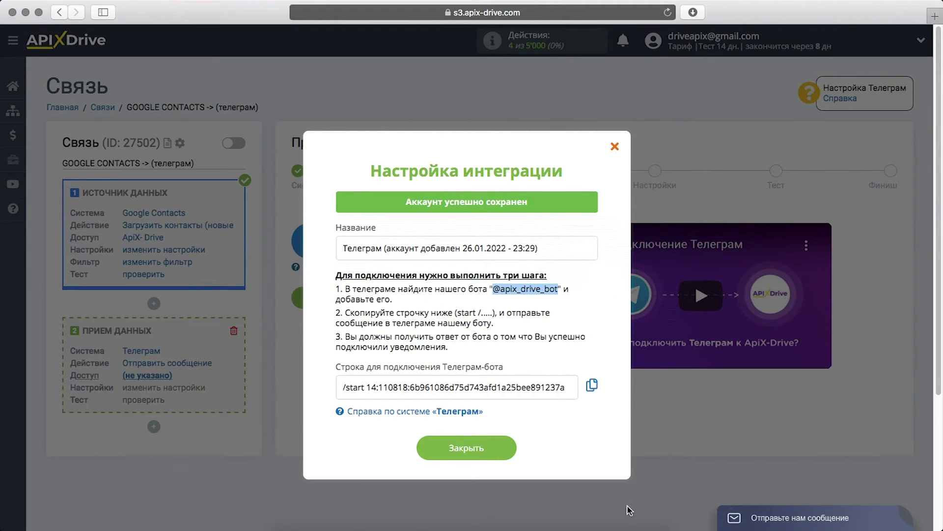
pyautogui.moveTo(568, 388); pyautogui.dragTo(336, 382)
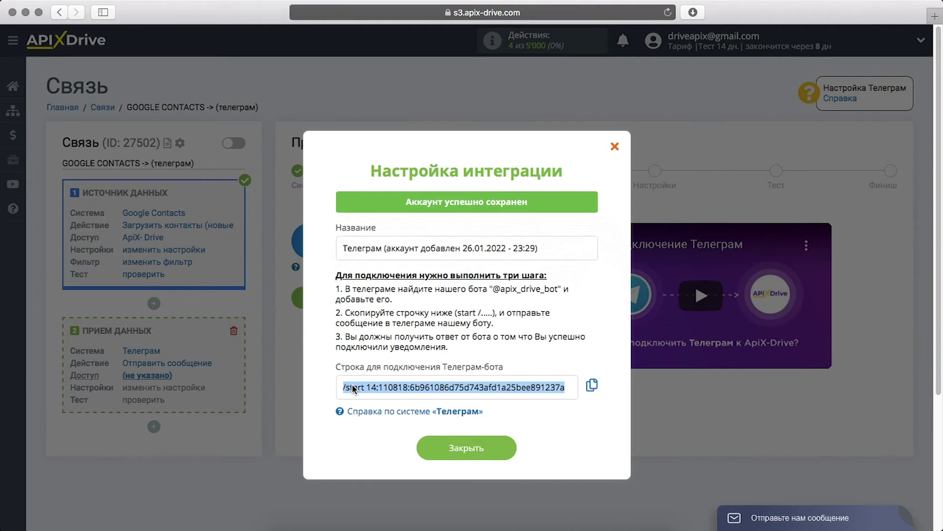
pyautogui.rightClick(353, 388)
# Send the copied connection string to the bot and close the integration dialog.
pyautogui.click(376, 367)
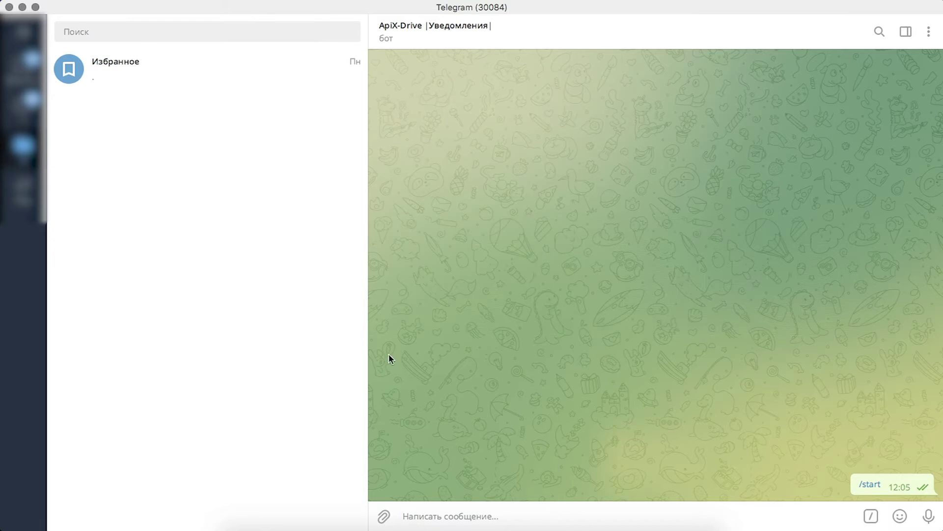
pyautogui.rightClick(541, 503)
pyautogui.click(569, 423)
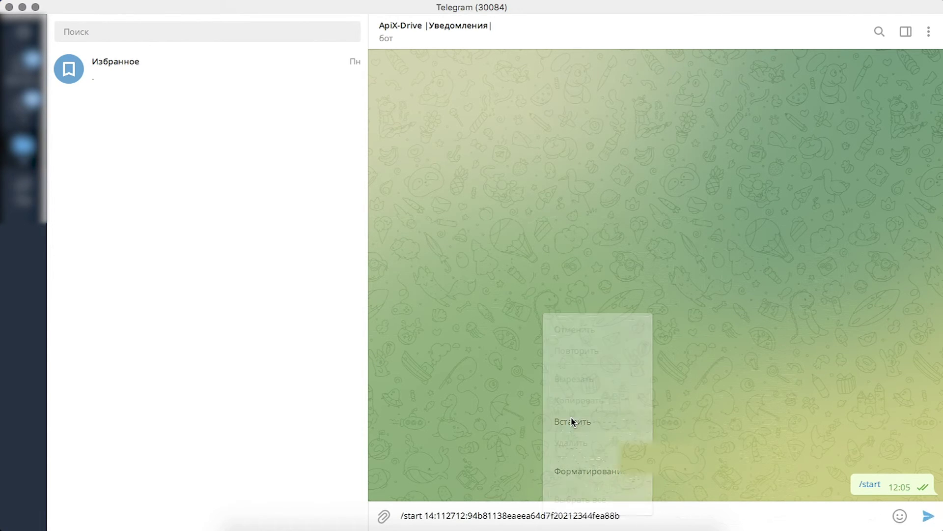
pyautogui.click(928, 517)
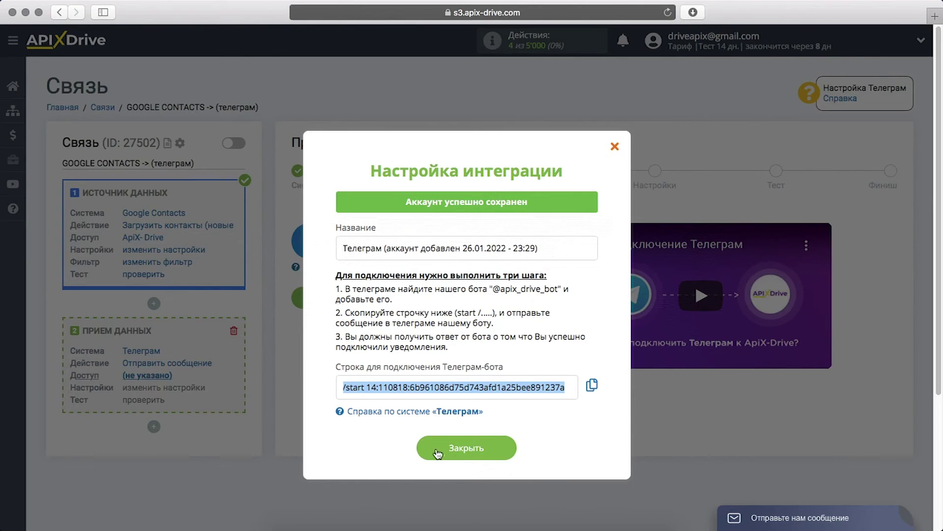
pyautogui.click(437, 452)
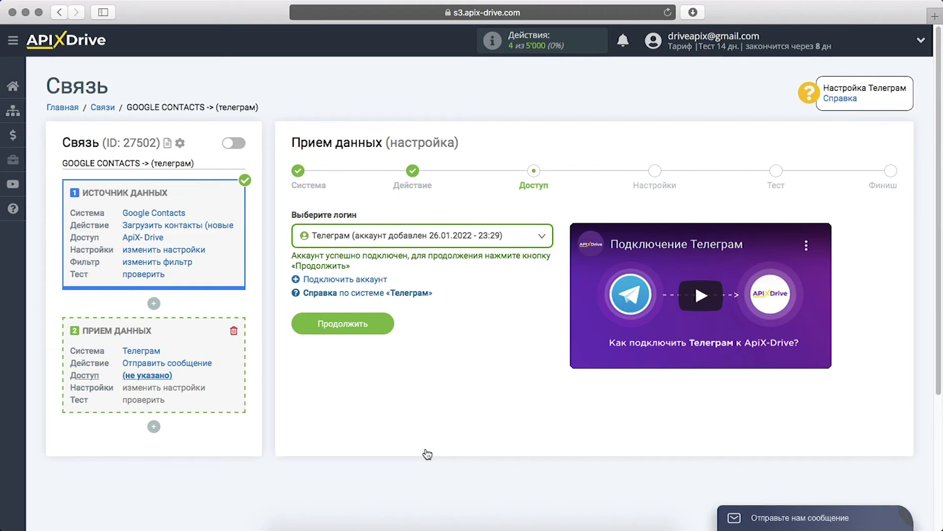
# Select the newly added Telegram account as the login and continue to settings.
pyautogui.click(529, 242)
pyautogui.click(491, 322)
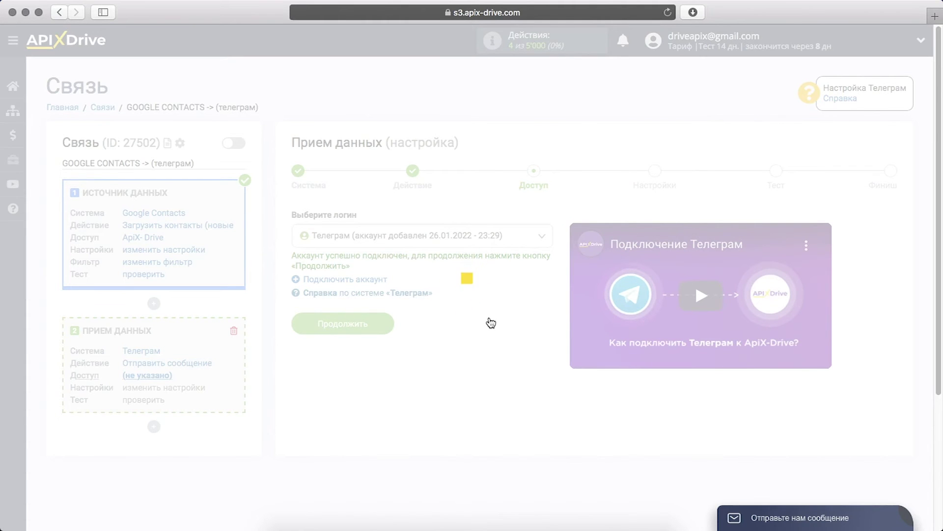
pyautogui.click(390, 320)
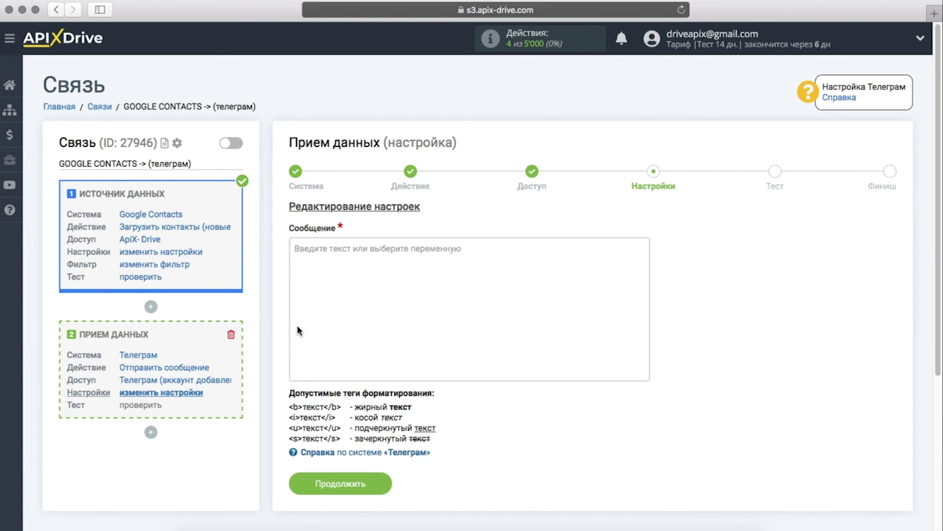
# Insert the Отображаемое имя variable preceded by 'Новый контакт из Google Contacts'.
pyautogui.click(352, 258)
pyautogui.scroll(-10, 410, 360)
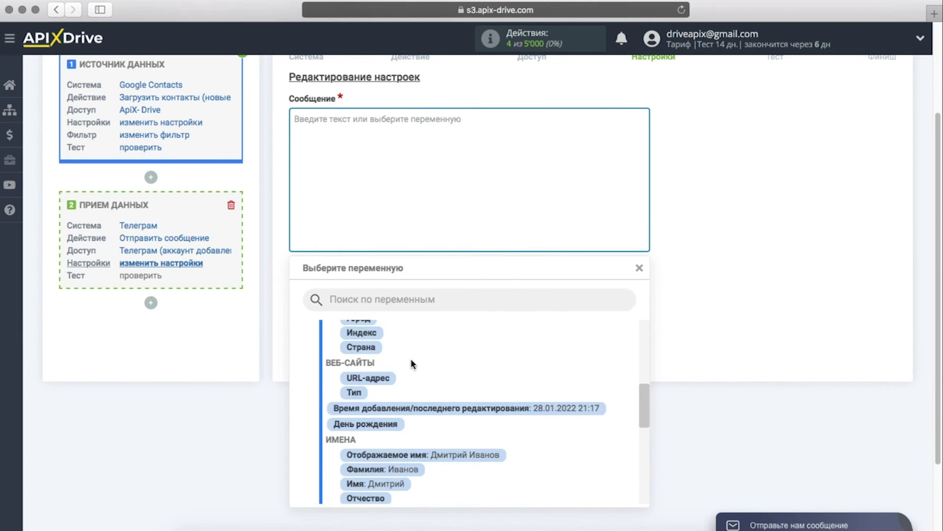
pyautogui.click(427, 455)
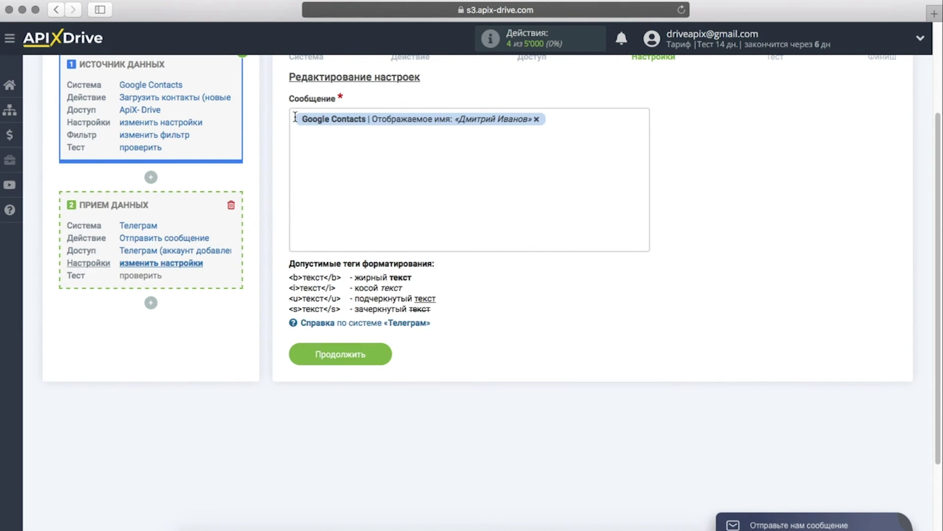
pyautogui.click(295, 116)
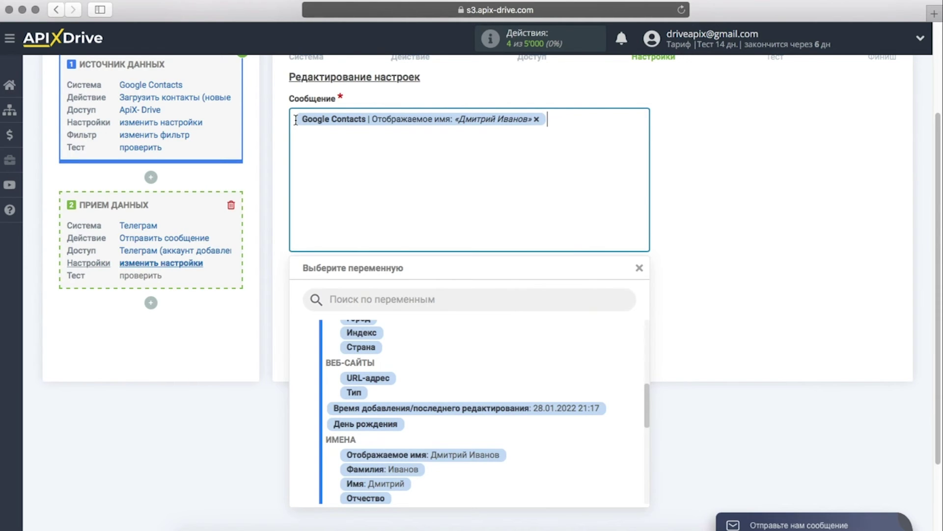
pyautogui.click(295, 120)
pyautogui.write('Новый')
pyautogui.write(' контак')
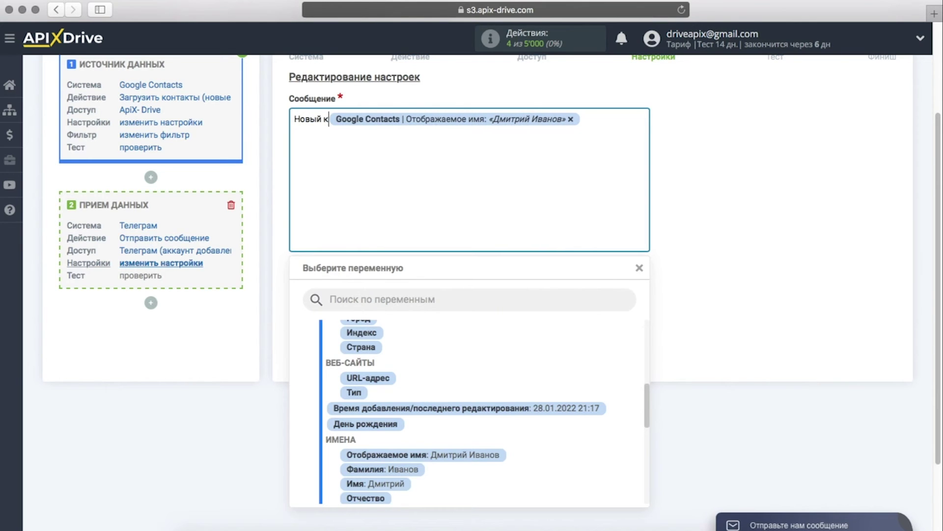
pyautogui.write('т из ')
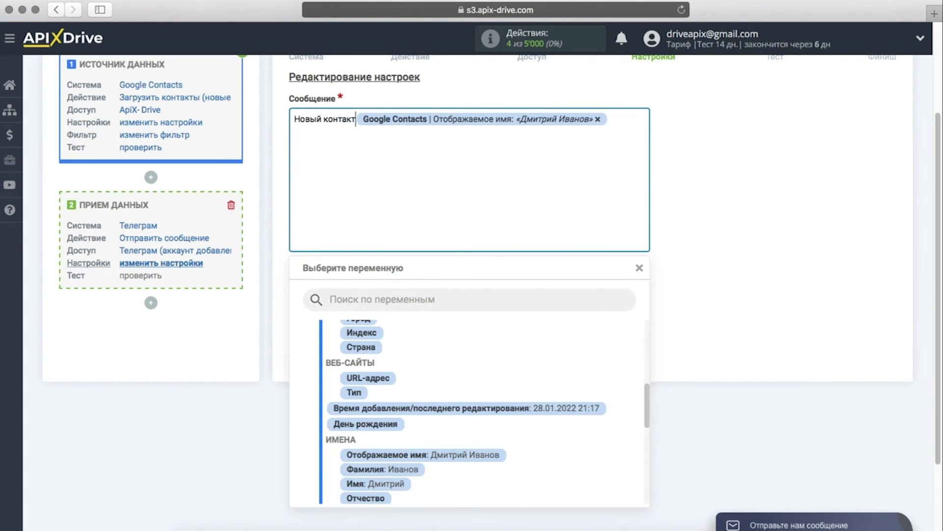
pyautogui.write('Googl')
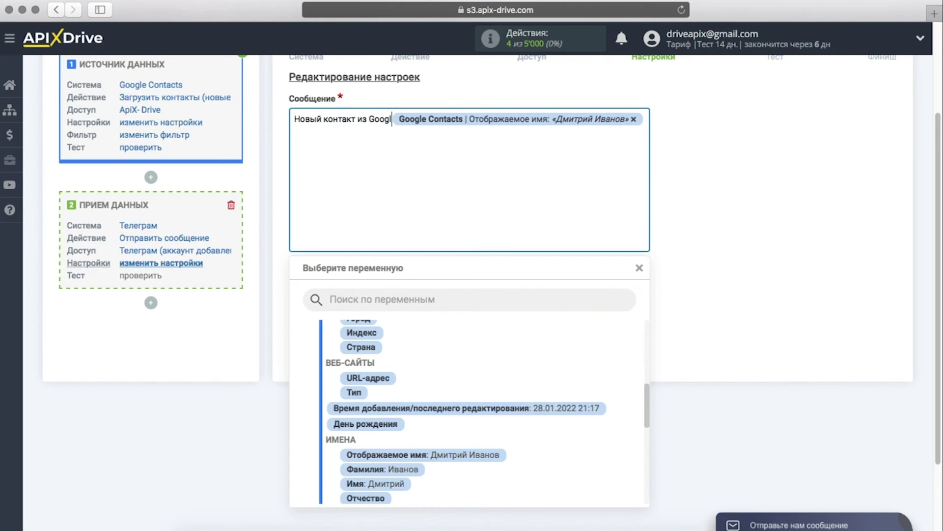
pyautogui.write('e Con')
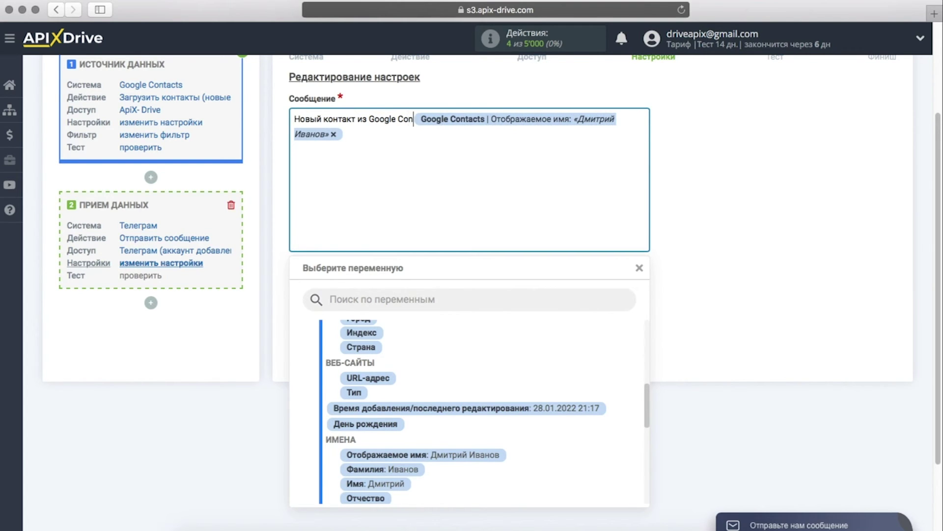
pyautogui.write('tacts')
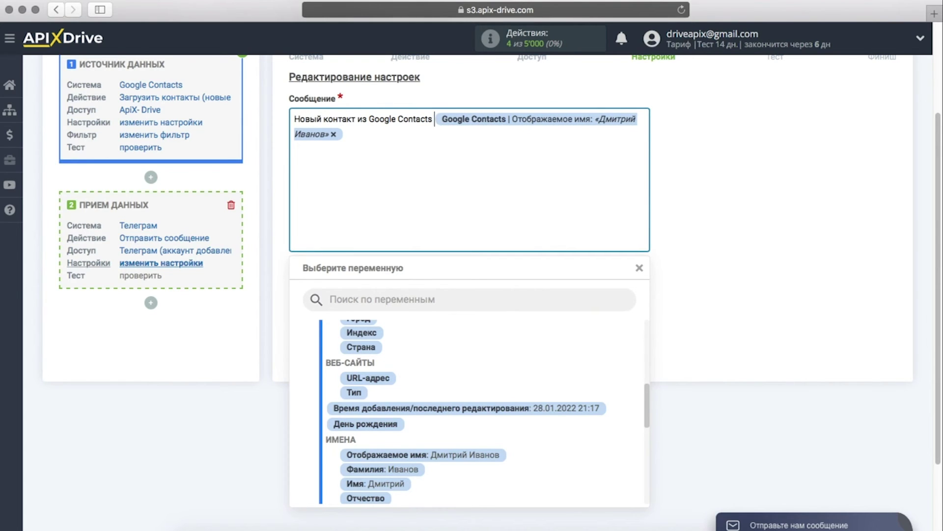
# Add a new message line reading 'Номер телефона'.
pyautogui.click(345, 133)
pyautogui.press('Return')
pyautogui.write('Номер телефона')
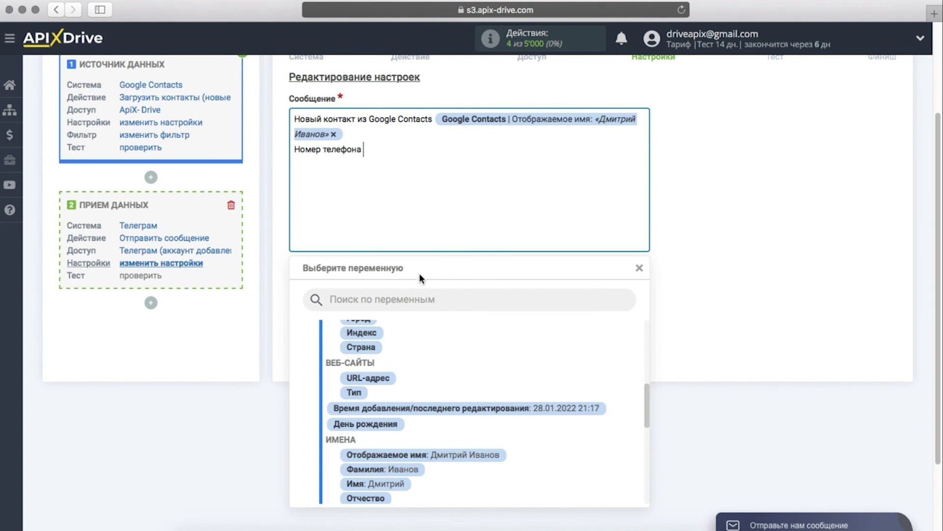
# Insert the Телефон variable after 'Номер телефона' and type an 'Email' label.
pyautogui.scroll(-10, 455, 403)
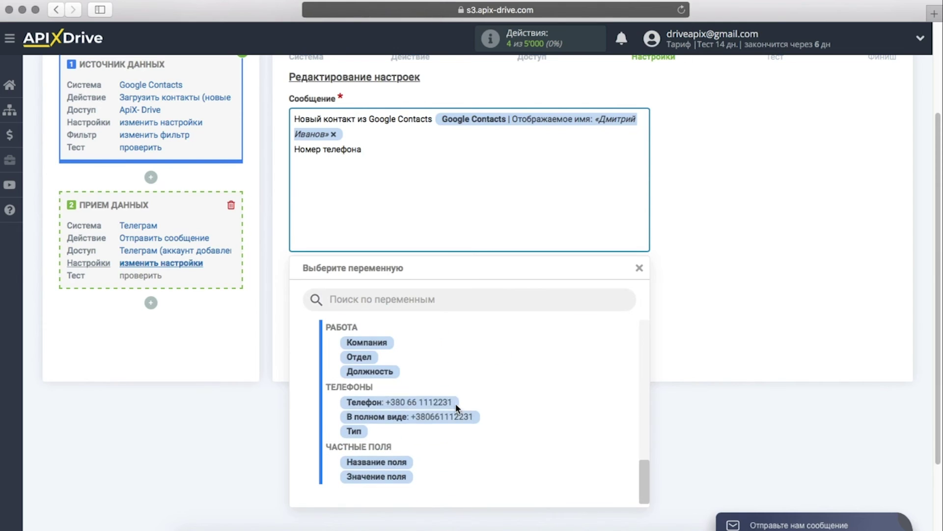
pyautogui.click(445, 402)
pyautogui.write('Email')
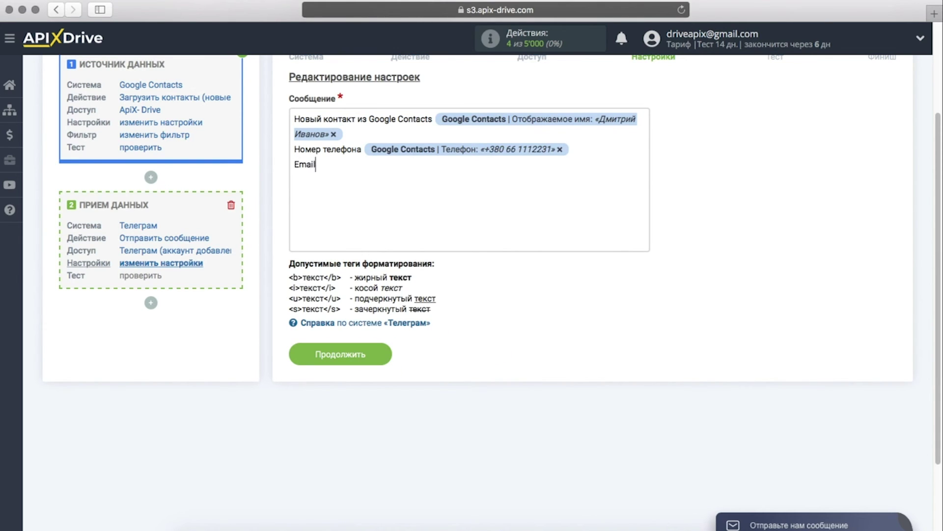
# Insert the contact's E-mail variable after the Email label.
pyautogui.click(393, 187)
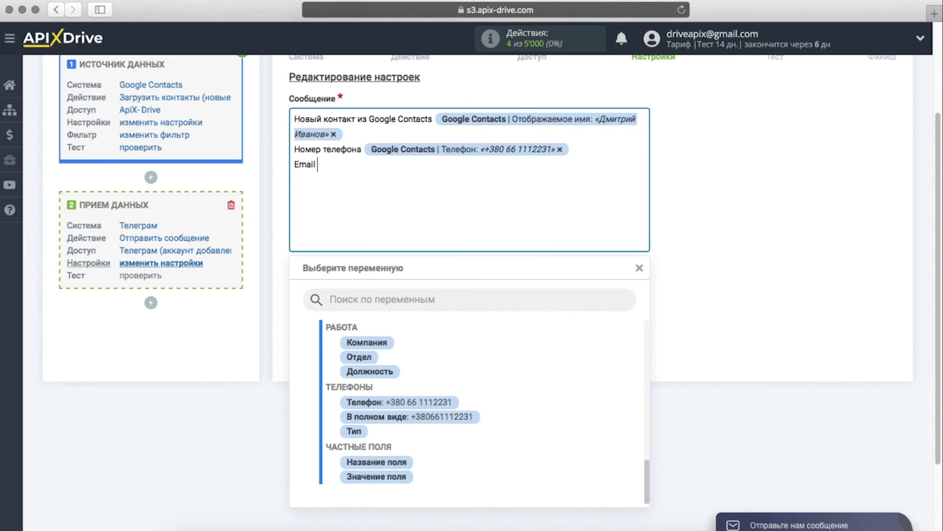
pyautogui.scroll(-1, 415, 336)
pyautogui.scroll(-2, 406, 392)
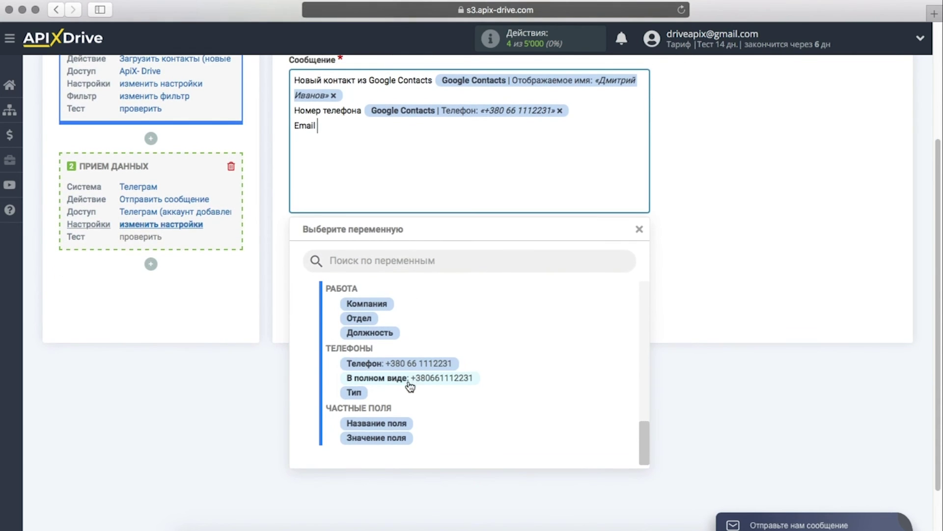
pyautogui.scroll(5, 411, 385)
pyautogui.scroll(4, 409, 385)
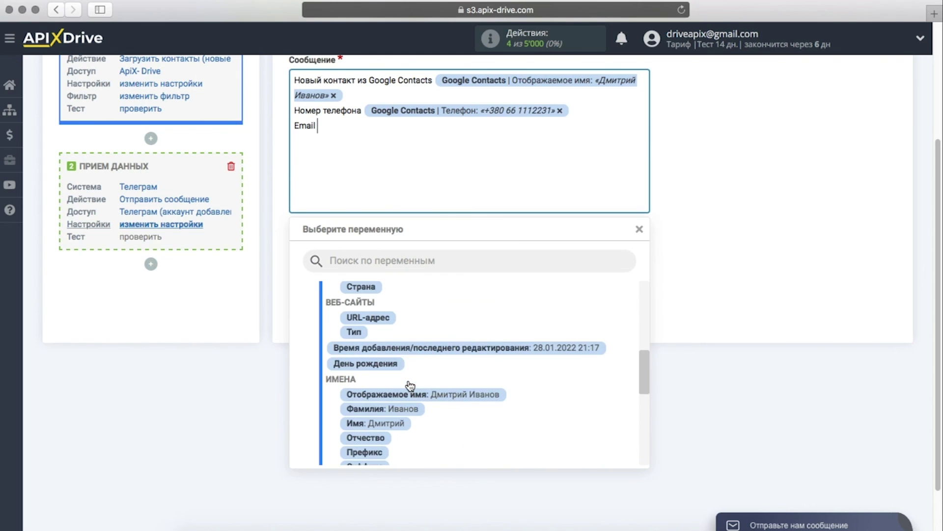
pyautogui.scroll(3, 409, 384)
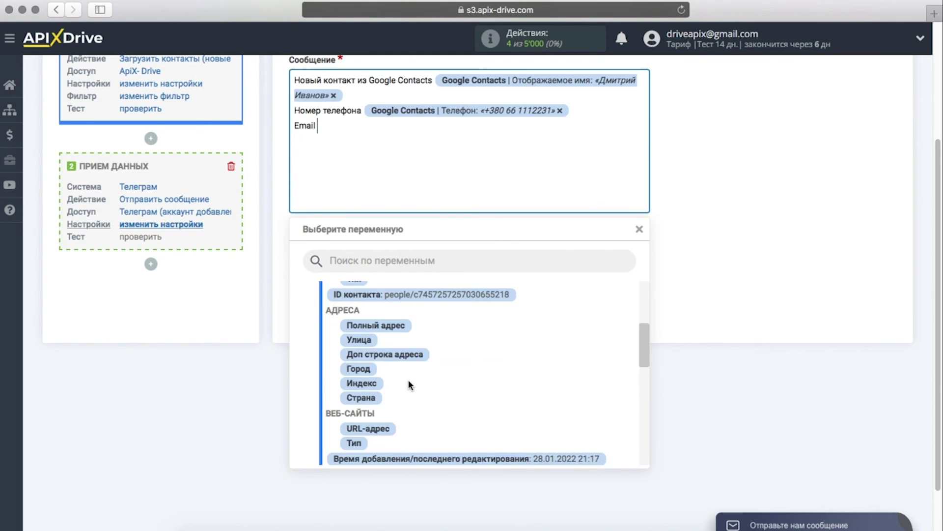
pyautogui.scroll(2, 408, 379)
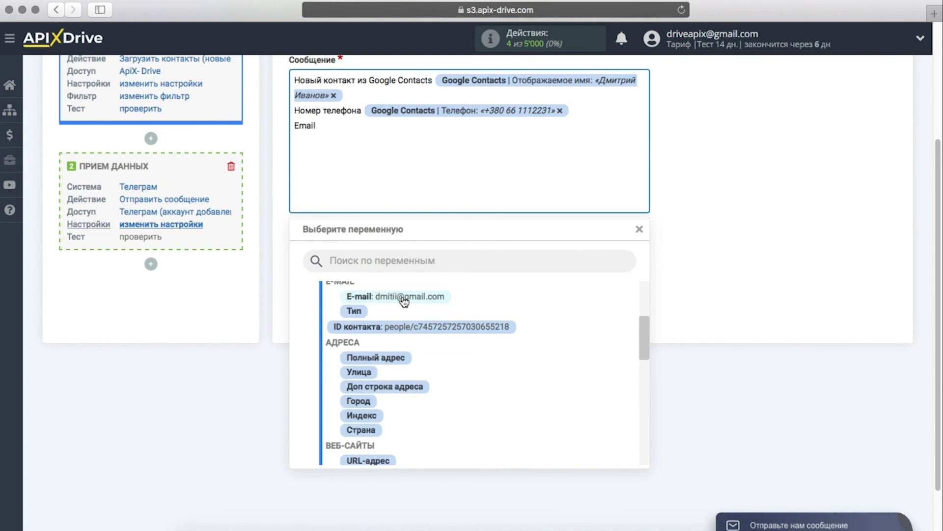
pyautogui.click(402, 296)
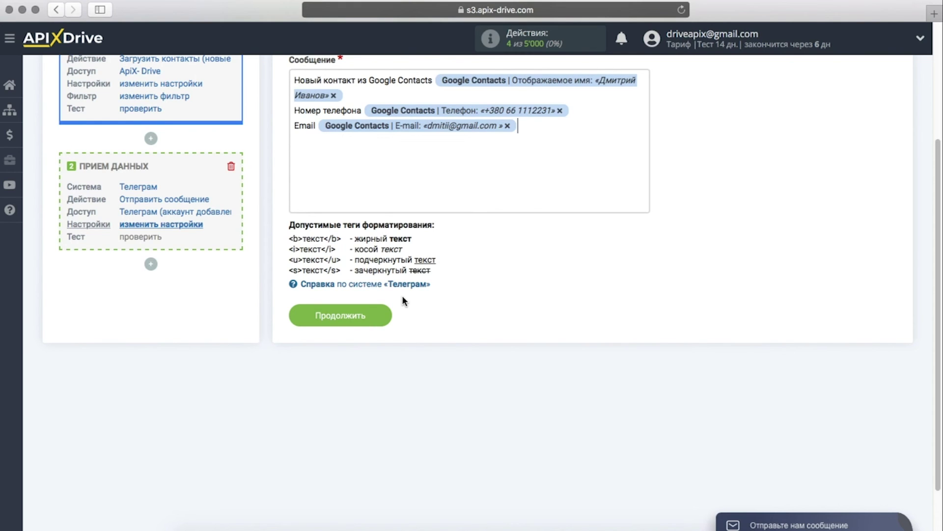
# Save the message template, send test data to Telegram, and proceed to the Finish step.
pyautogui.click(305, 314)
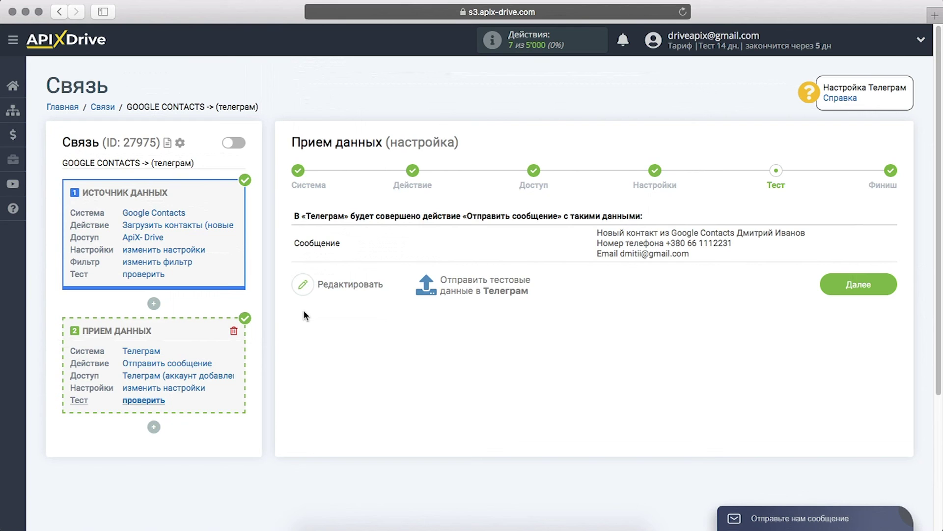
pyautogui.click(486, 292)
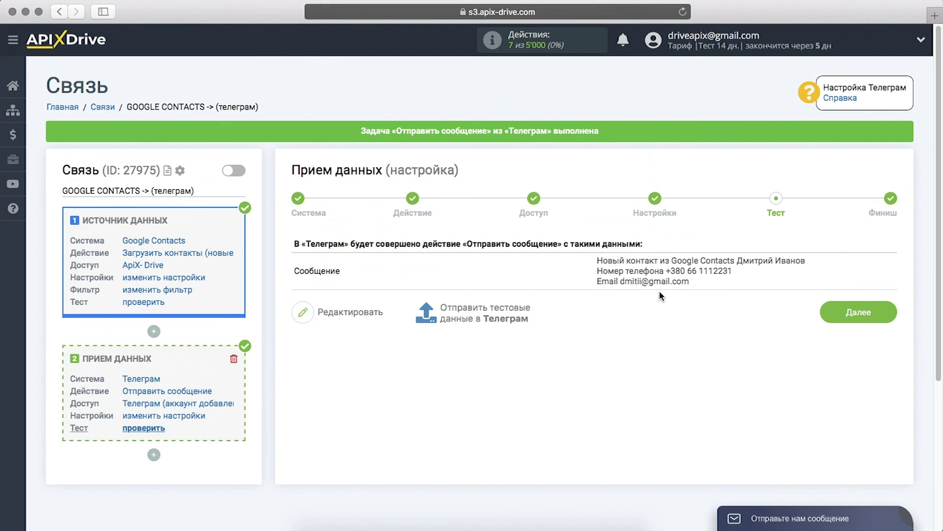
pyautogui.click(831, 313)
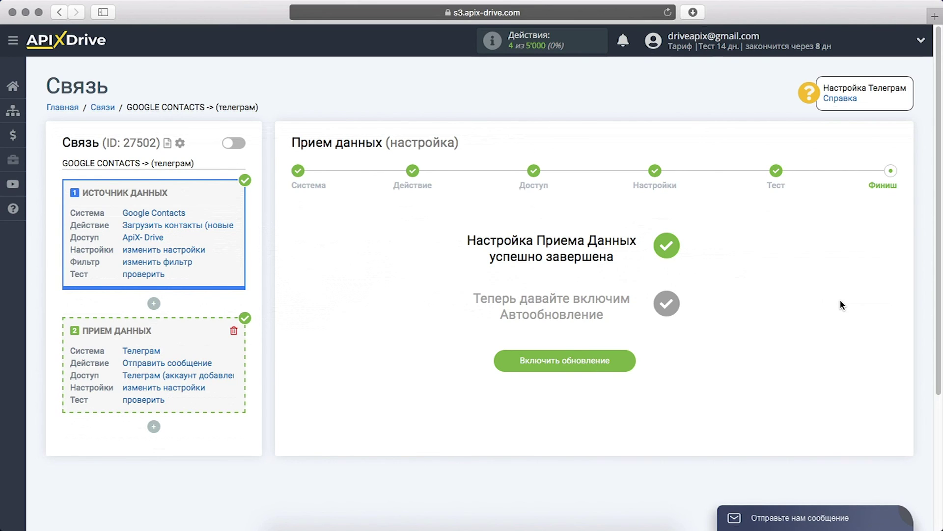
# Enable auto-update and set the connection's update interval to 5 минут.
pyautogui.click(507, 362)
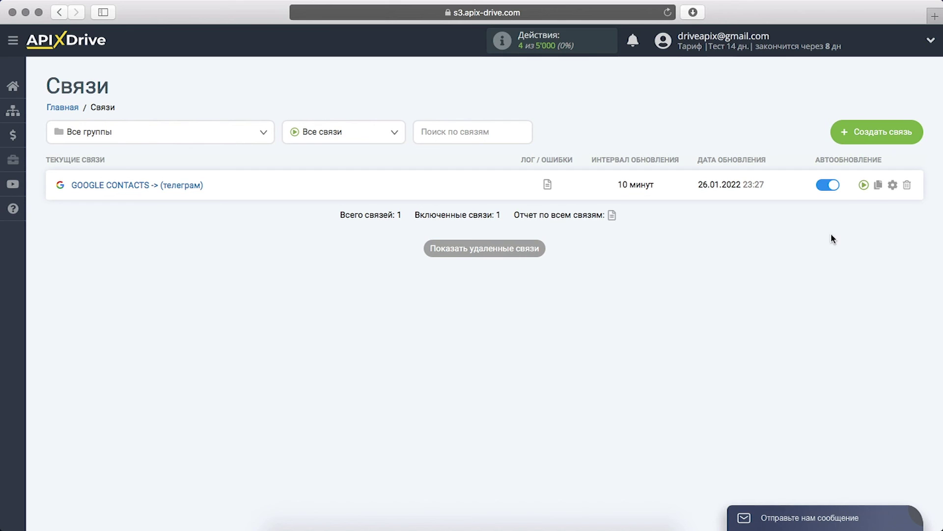
pyautogui.click(893, 185)
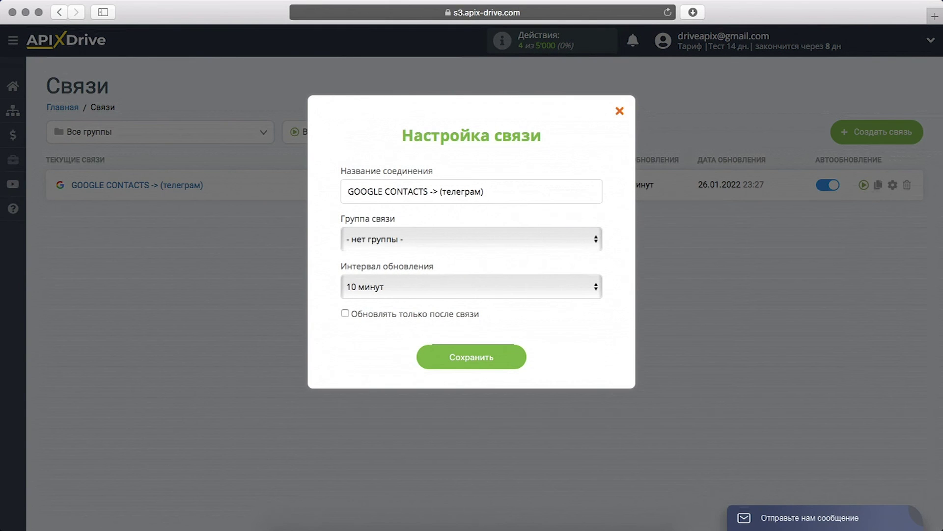
pyautogui.click(573, 284)
pyautogui.press('Escape')
pyautogui.press('Up')
pyautogui.click(436, 360)
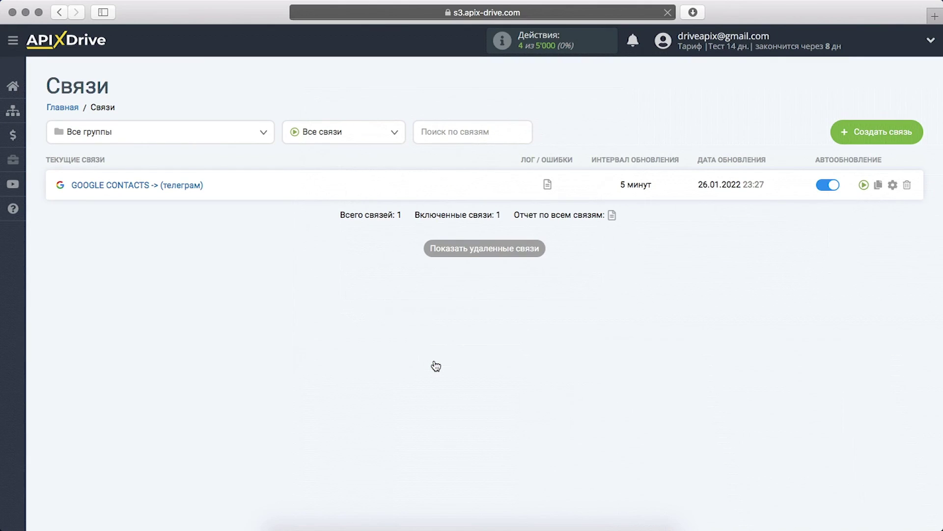